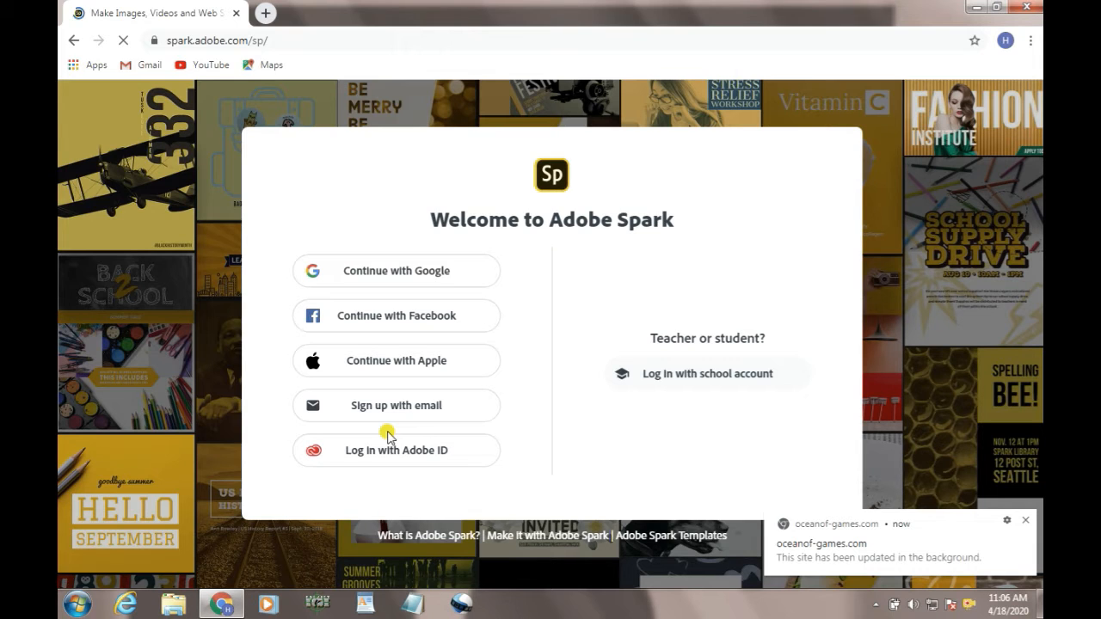
Continue with the Facebook account and create a custom size graphic project using the popular Square size
left_click(426, 320)
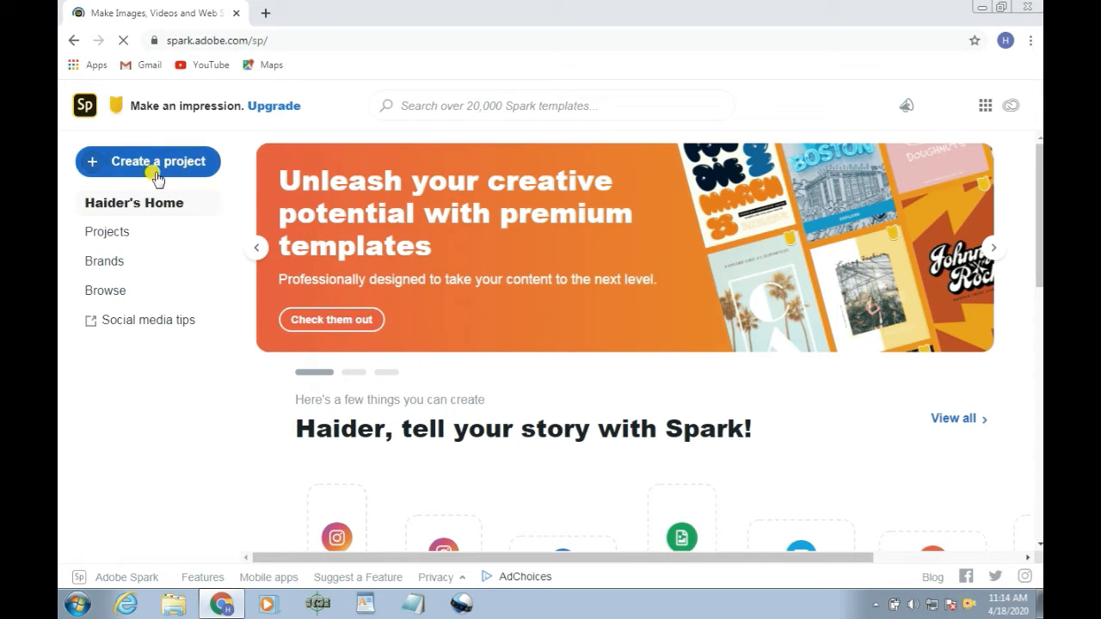
left_click(92, 166)
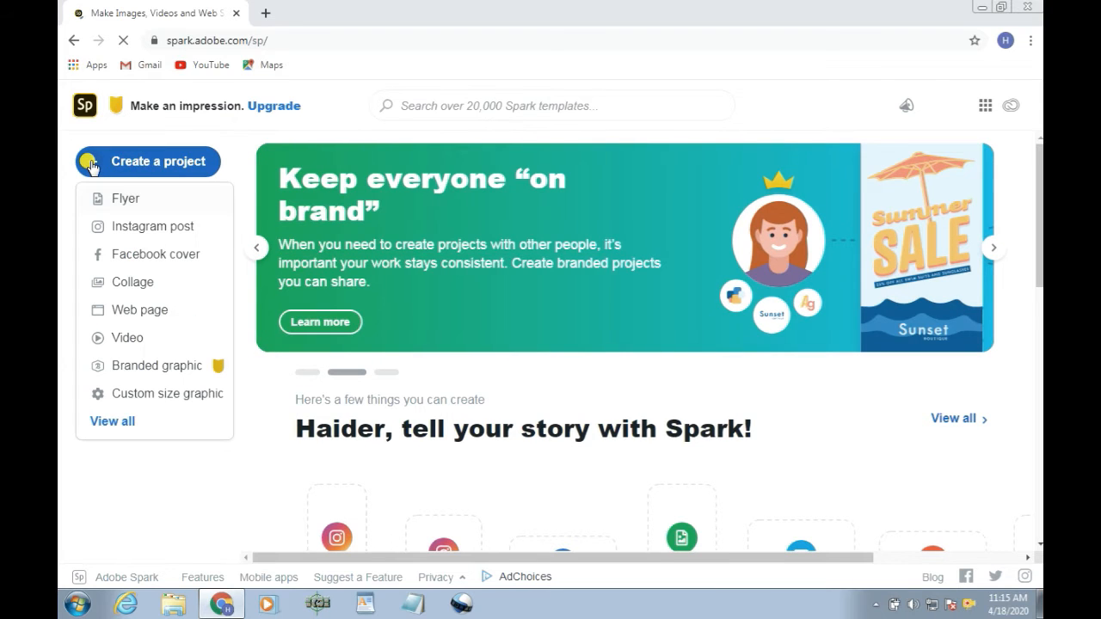
left_click(172, 395)
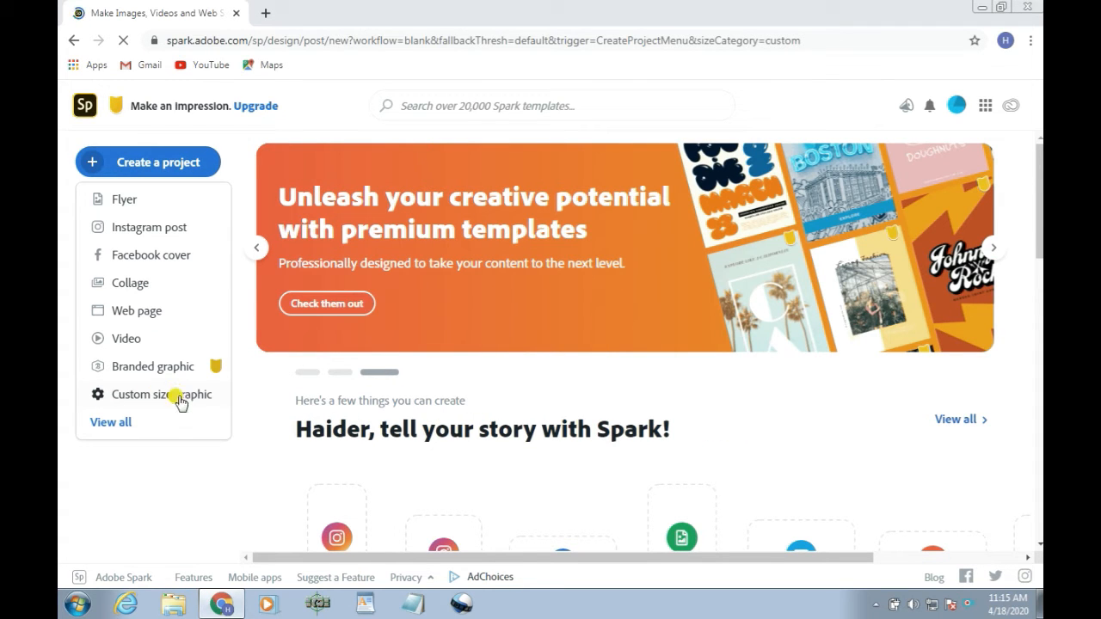
left_click(155, 393)
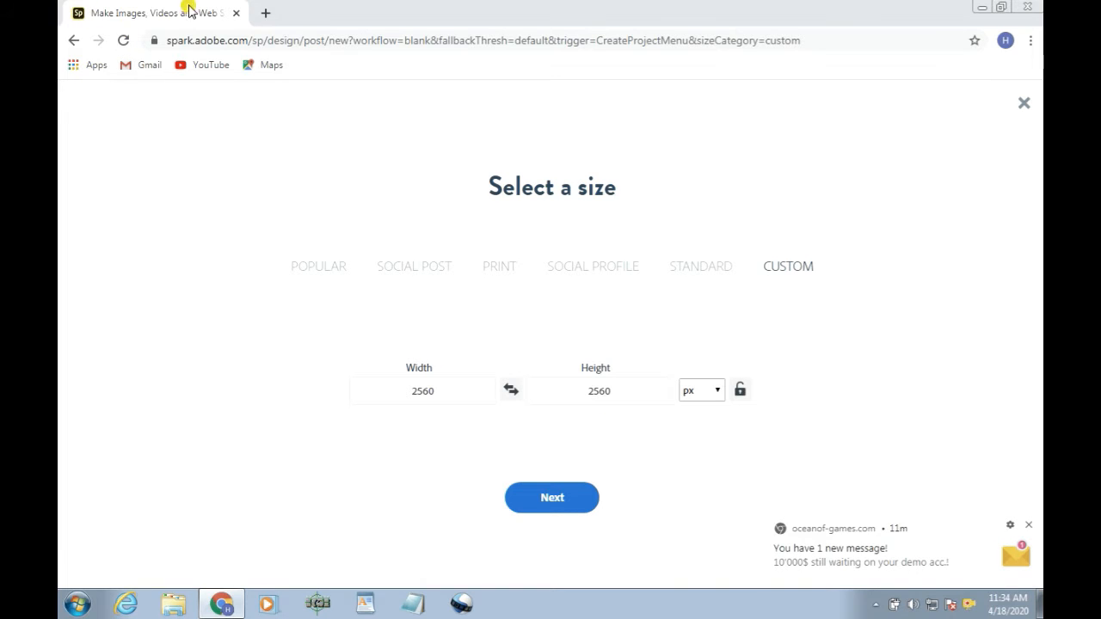
left_click(319, 269)
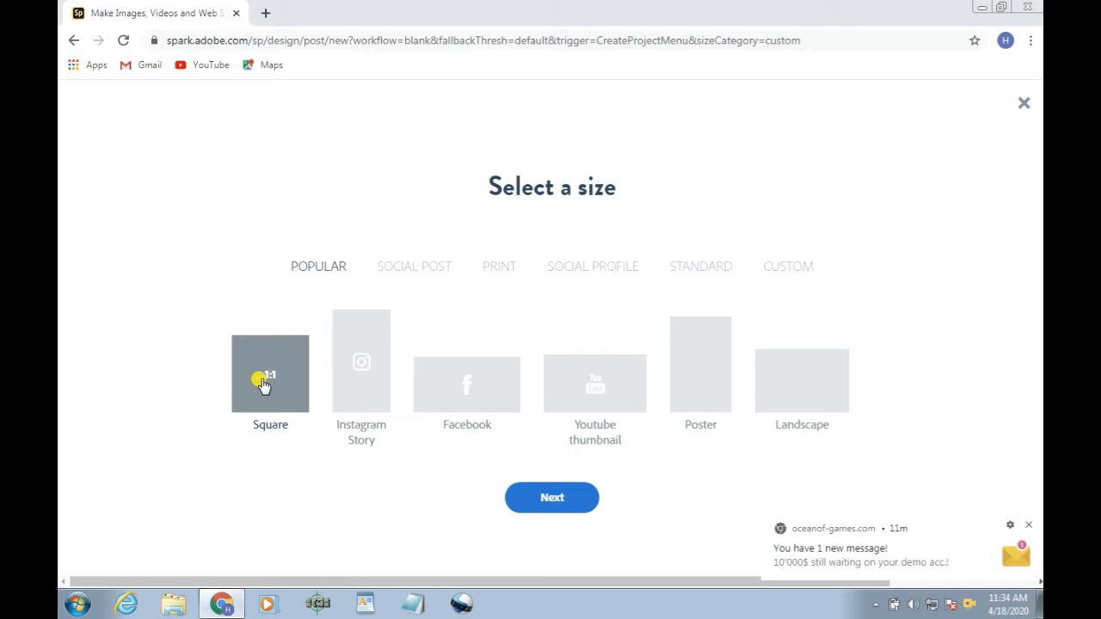
left_click(534, 502)
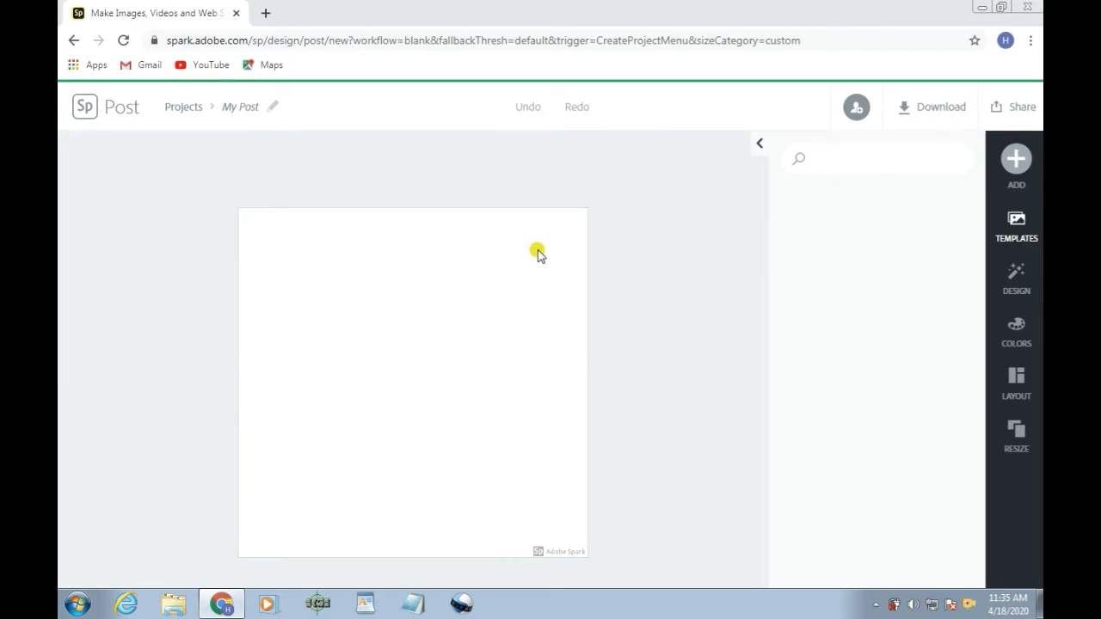
Search the icons for "computer" and add the desktop monitor with keyboard icon to the canvas
left_click(1018, 169)
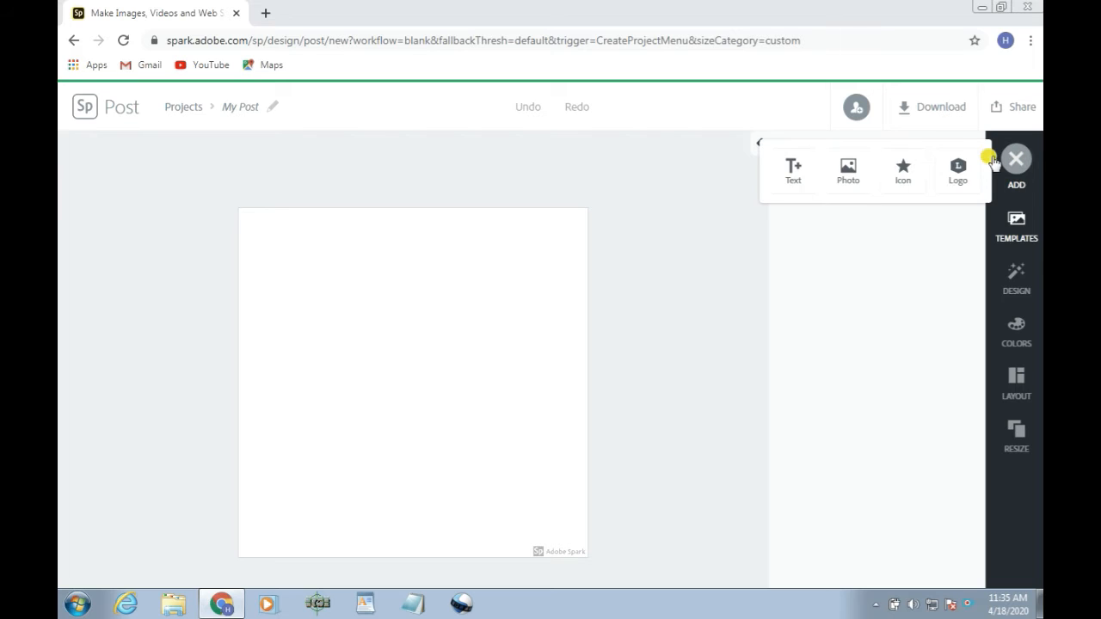
left_click(905, 170)
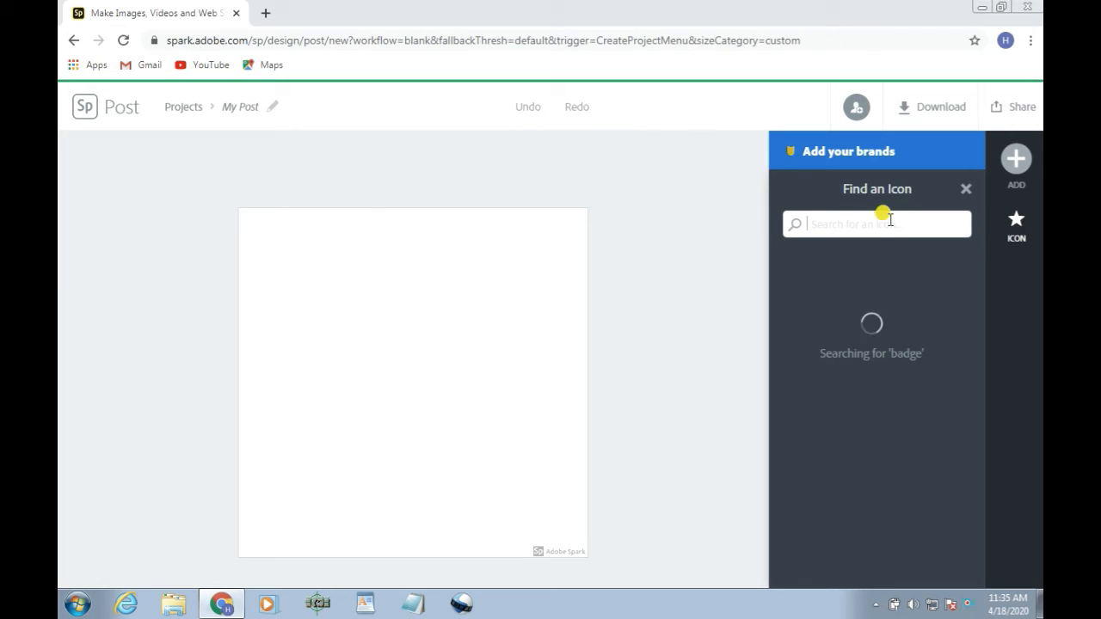
type("computer")
key("Return")
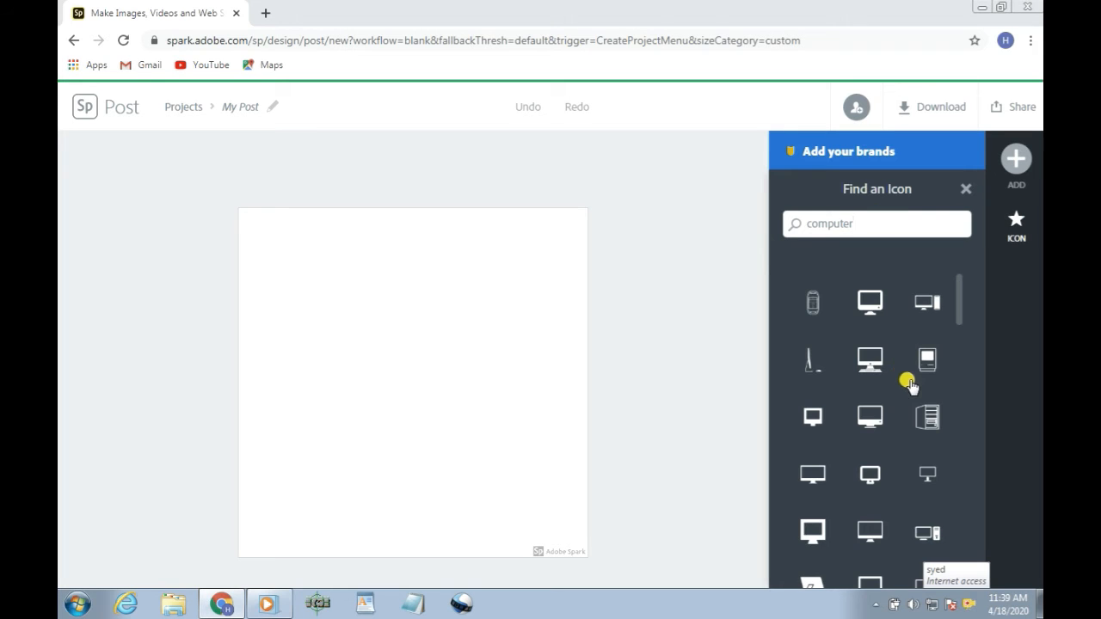
left_click_drag(959, 323, 955, 290)
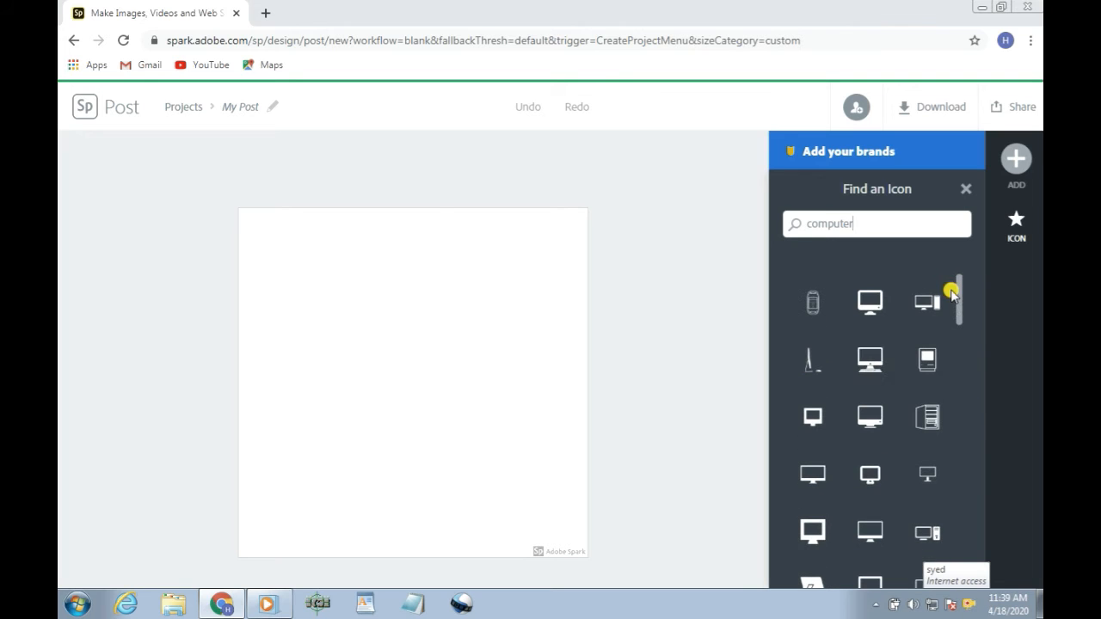
left_click(868, 363)
left_click(443, 363)
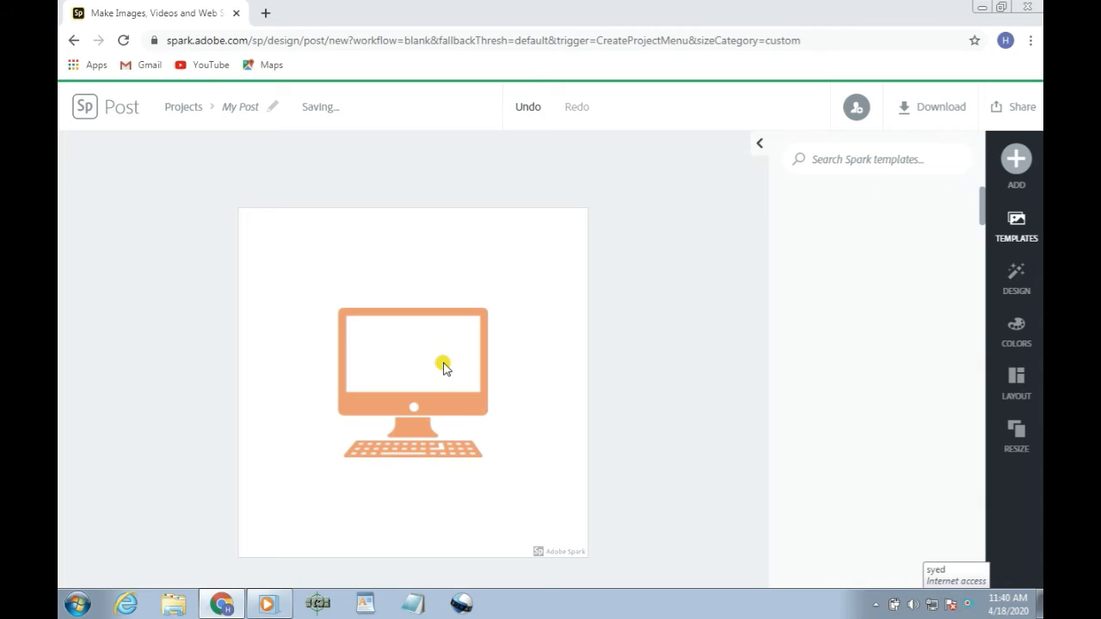
Recolor the computer icon medium gray and enlarge it on the canvas
left_click_drag(438, 334, 373, 339)
left_click(376, 343)
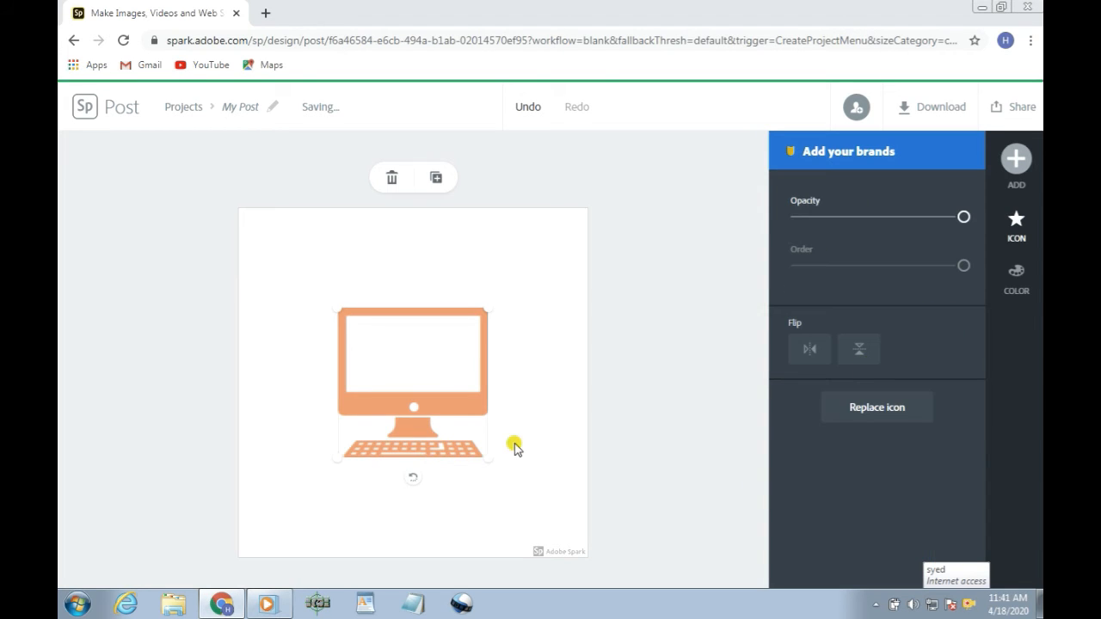
left_click(1019, 284)
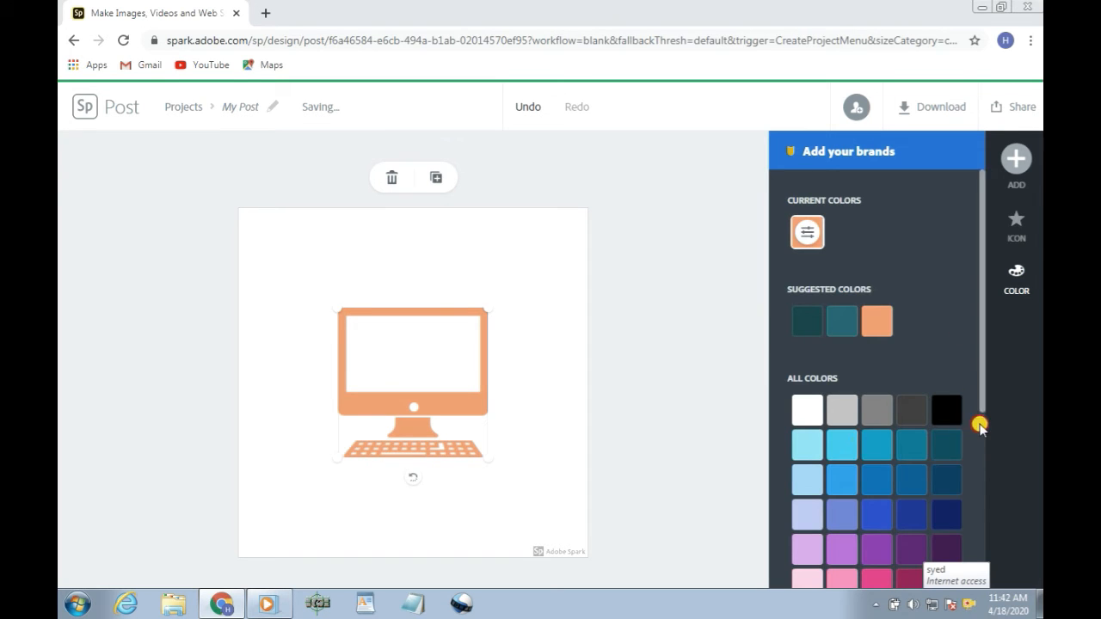
left_click_drag(980, 425, 978, 491)
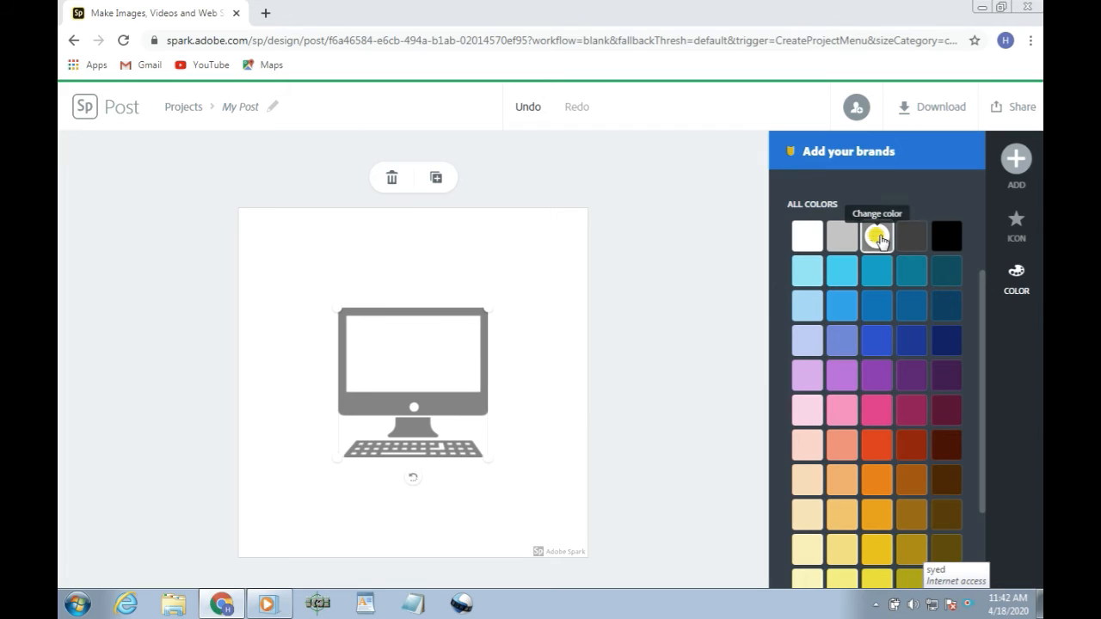
left_click(877, 238)
left_click_drag(486, 308, 522, 262)
left_click_drag(341, 264, 317, 251)
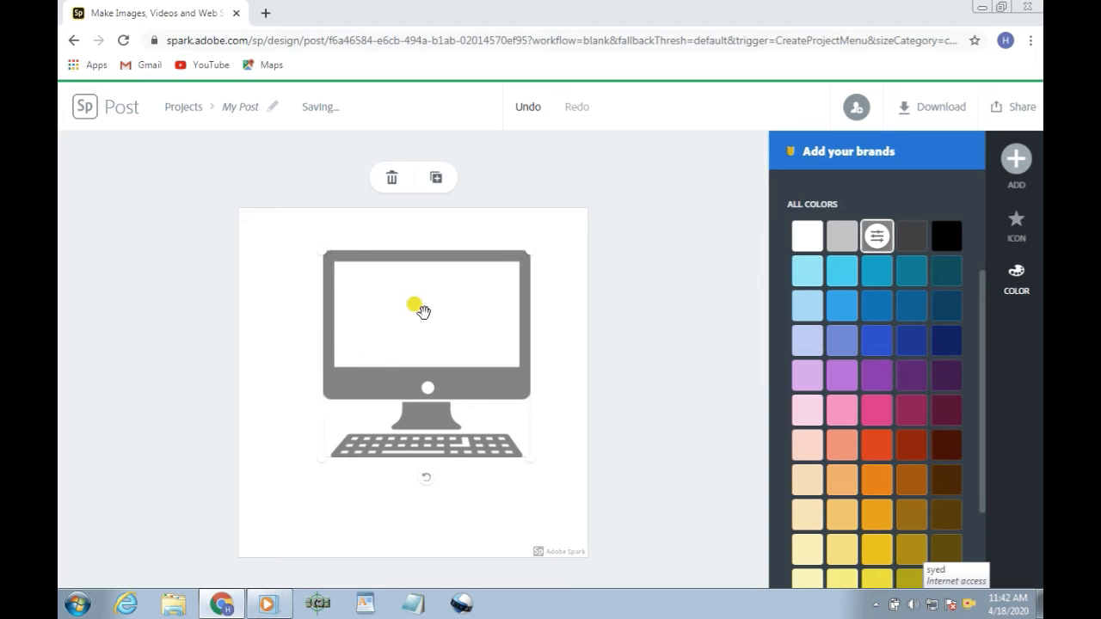
Add a new text reading "COMPUTER HACKS" from scratch to the post
left_click(1016, 164)
left_click(788, 172)
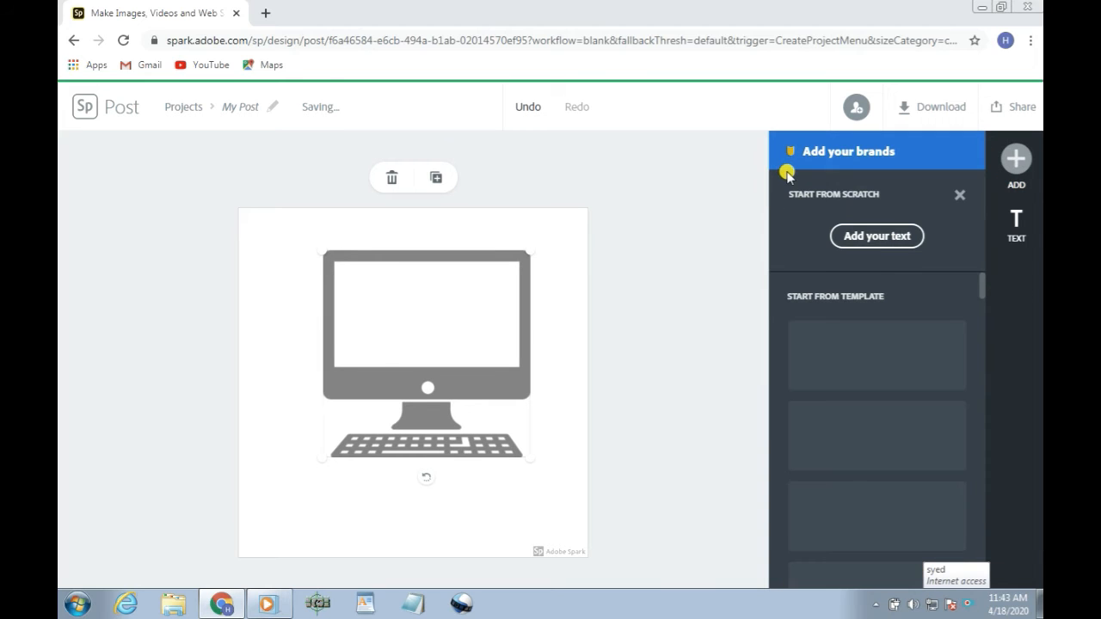
left_click(874, 237)
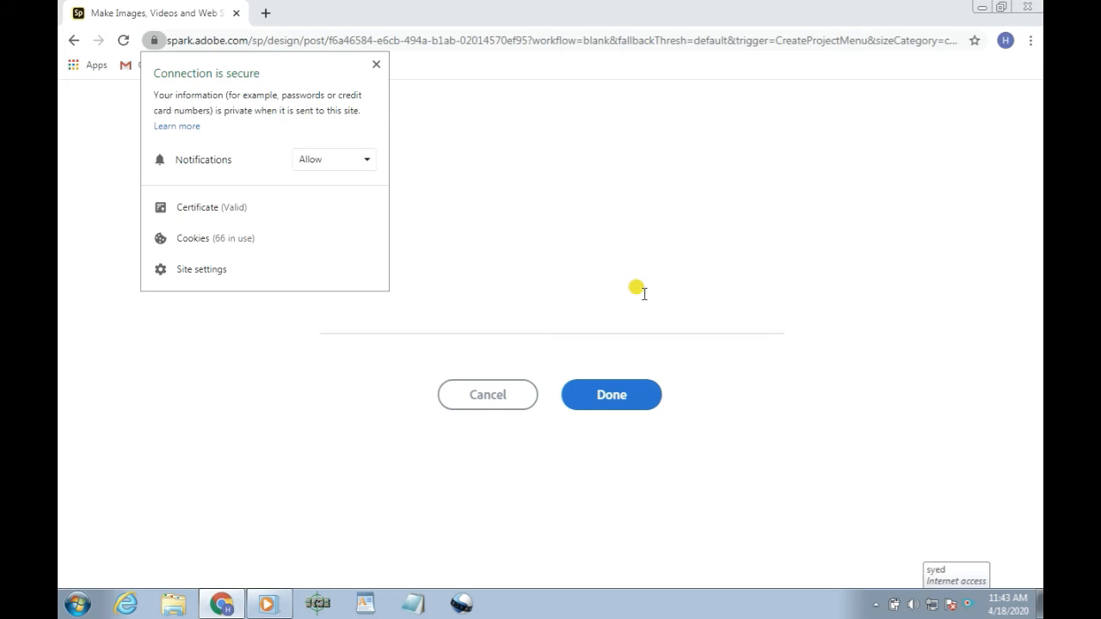
type("COMPUTER J")
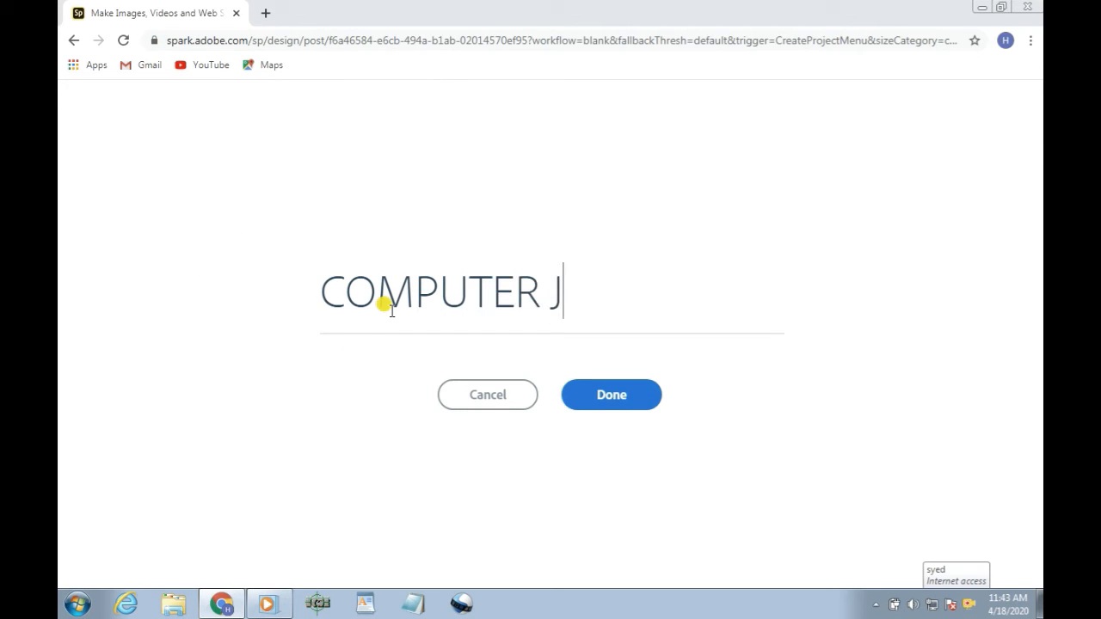
key("BackSpace")
type("HACKS")
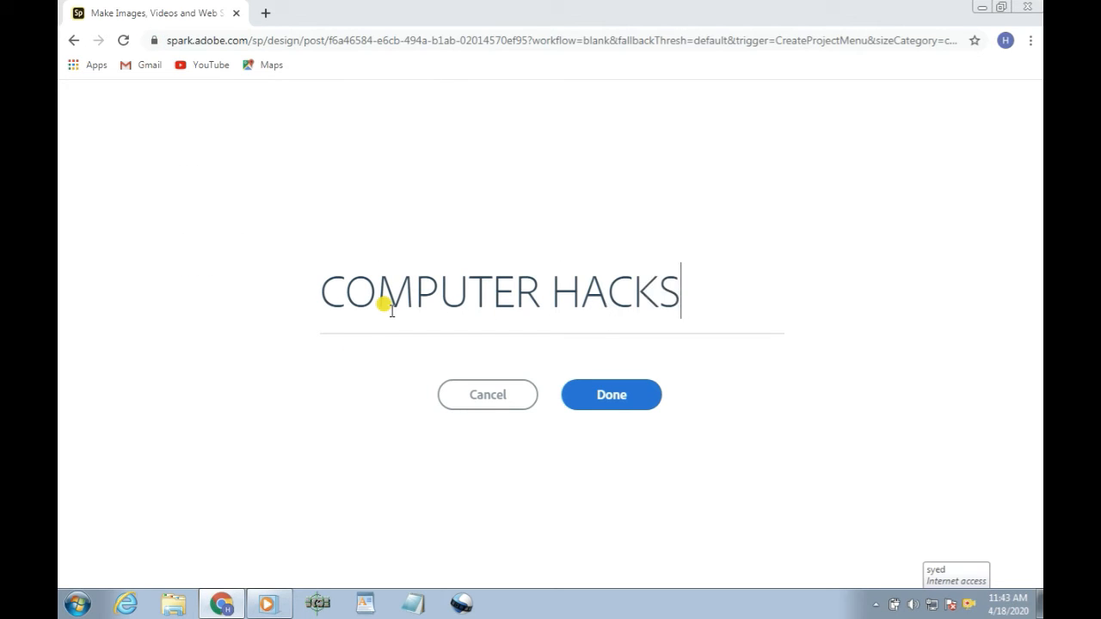
left_click(612, 402)
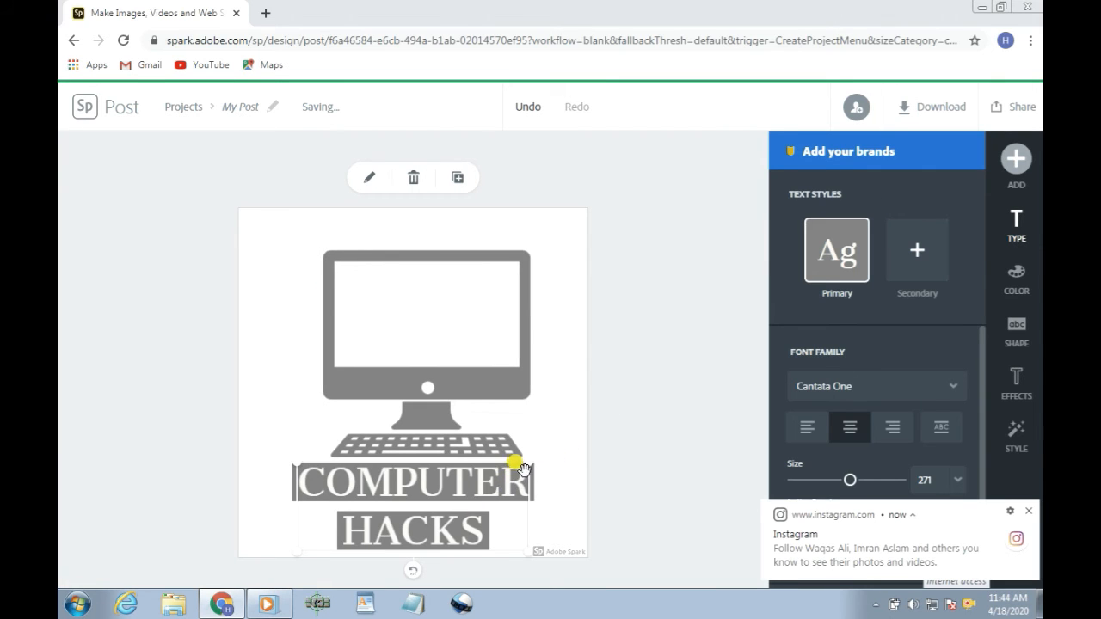
Shrink the COMPUTER HACKS text to size 211 and place it inside the monitor's screen area
left_click_drag(530, 468, 485, 504)
left_click_drag(414, 523, 443, 320)
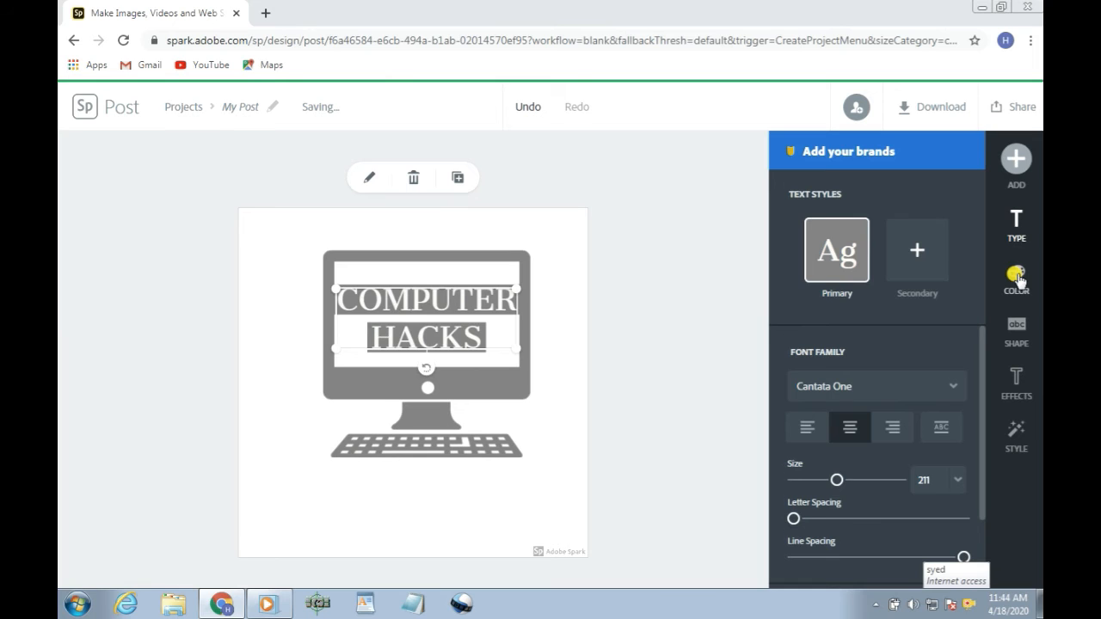
Apply the suggested yellow and black color pair to the text and give it the shape with horizontal bars above and below
left_click(1017, 277)
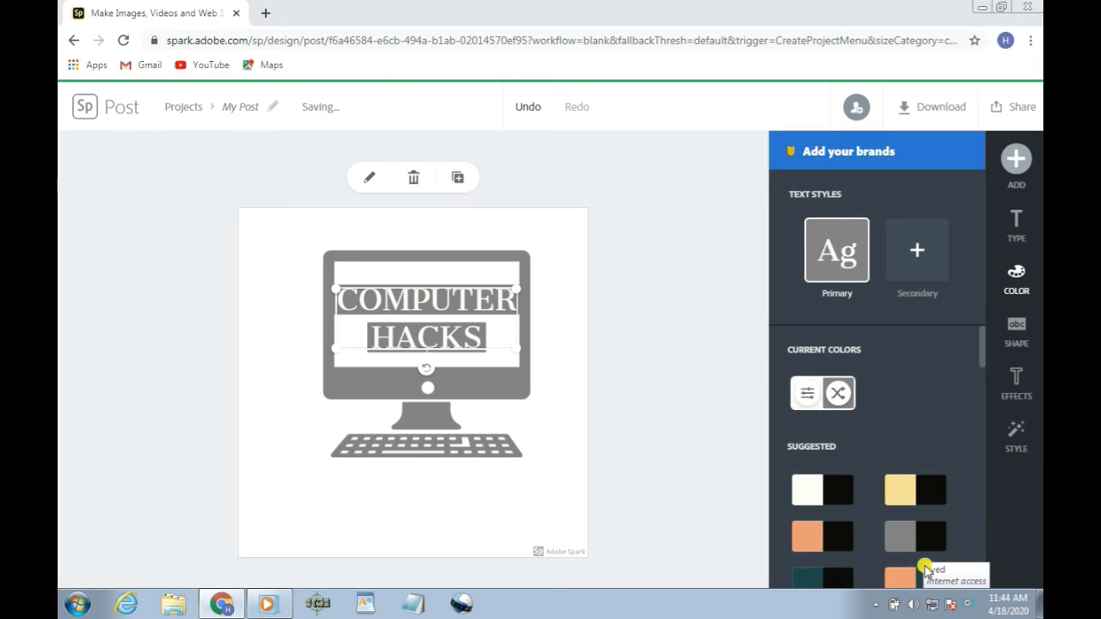
left_click(917, 495)
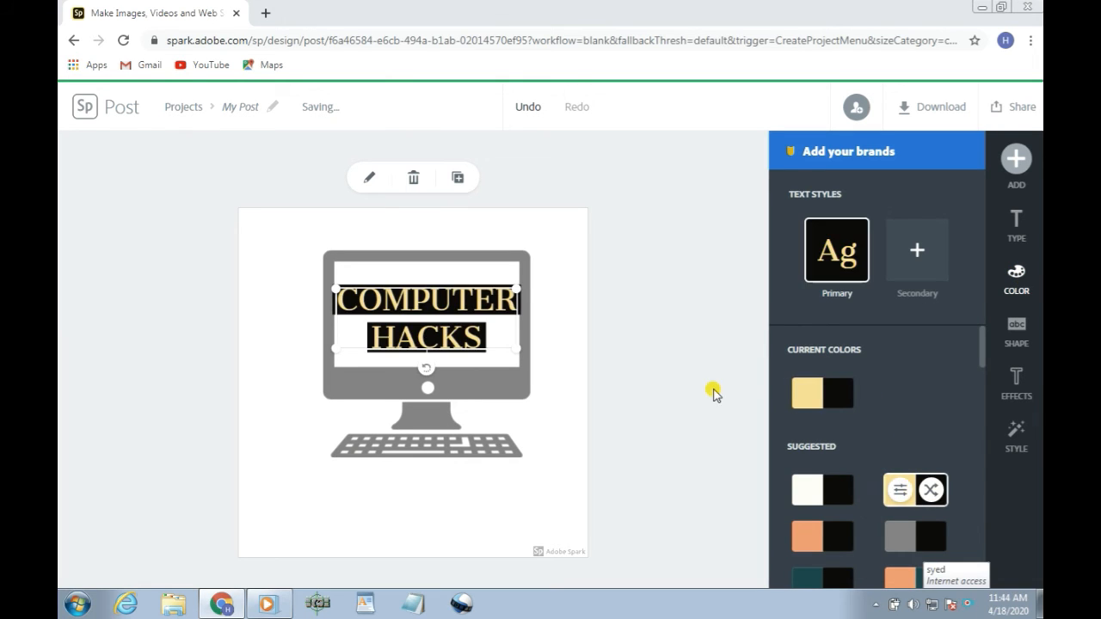
left_click(1017, 334)
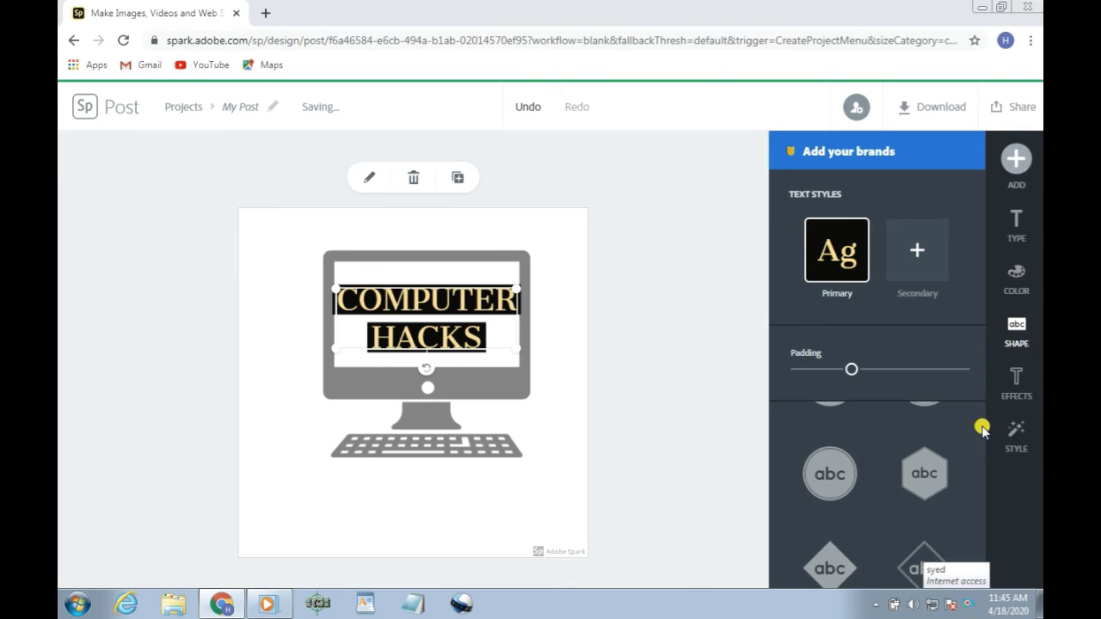
left_click_drag(982, 419, 983, 455)
left_click(912, 557)
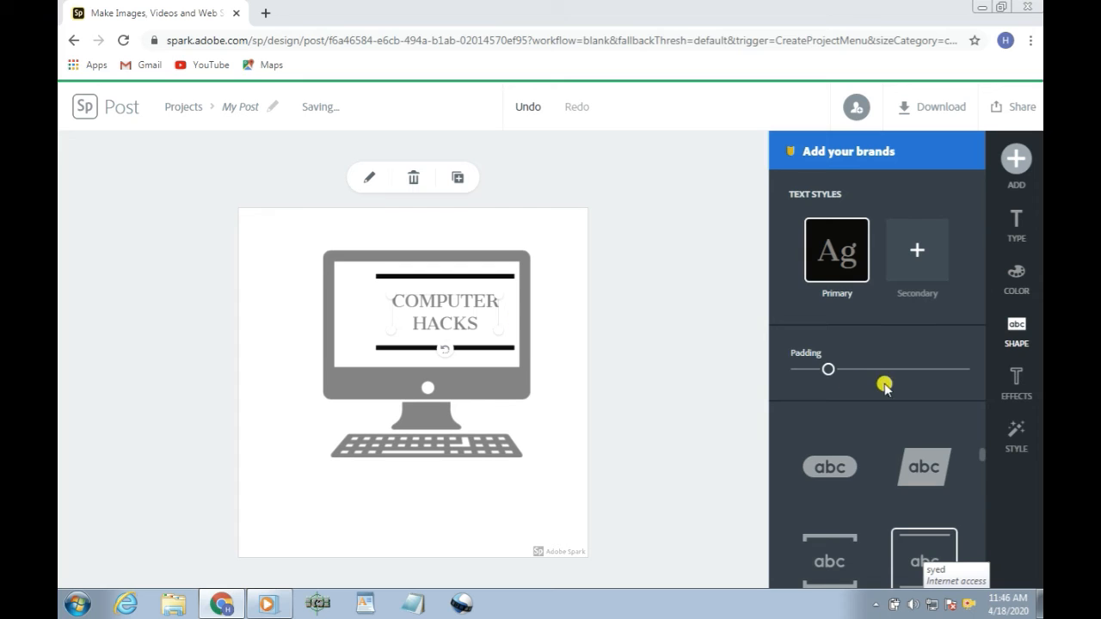
left_click(1017, 380)
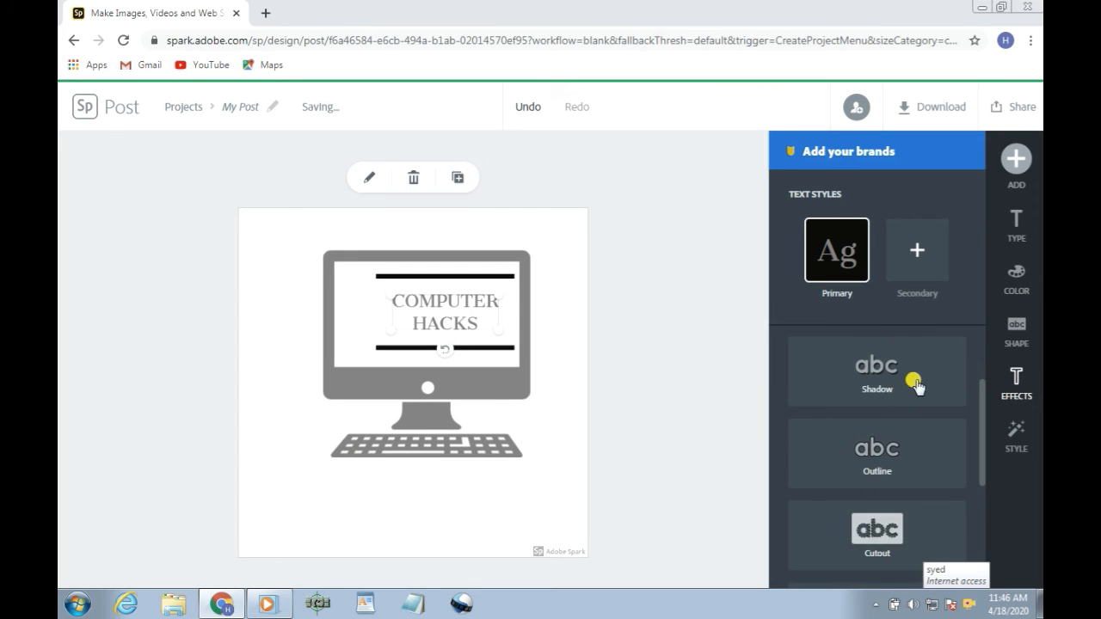
left_click(702, 456)
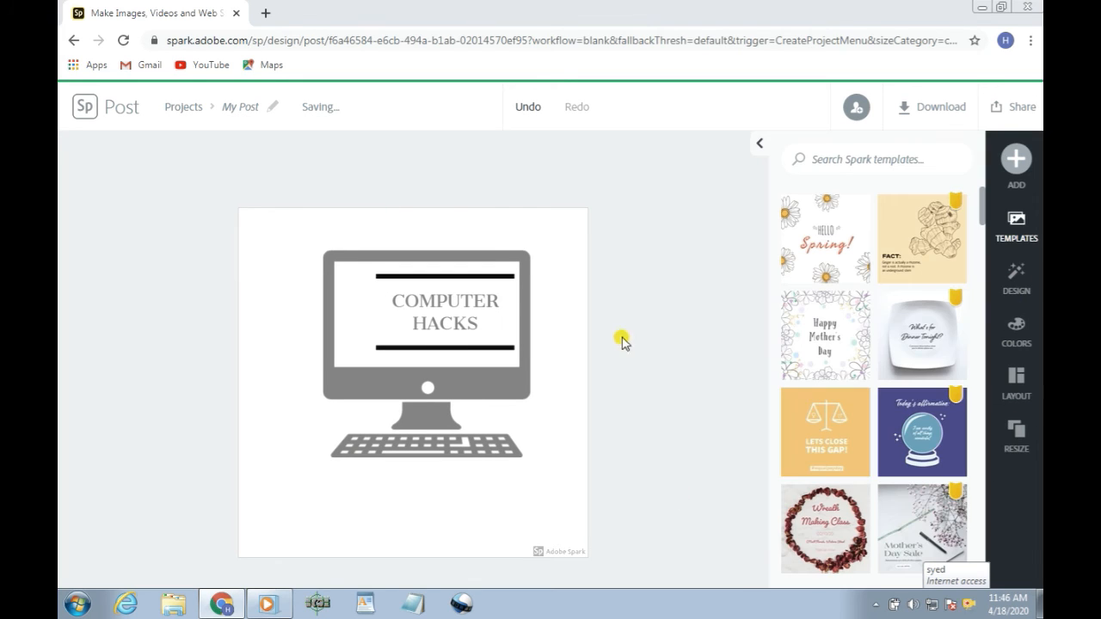
Download the finished post as a PNG with a solid color background
left_click(915, 121)
left_click(903, 238)
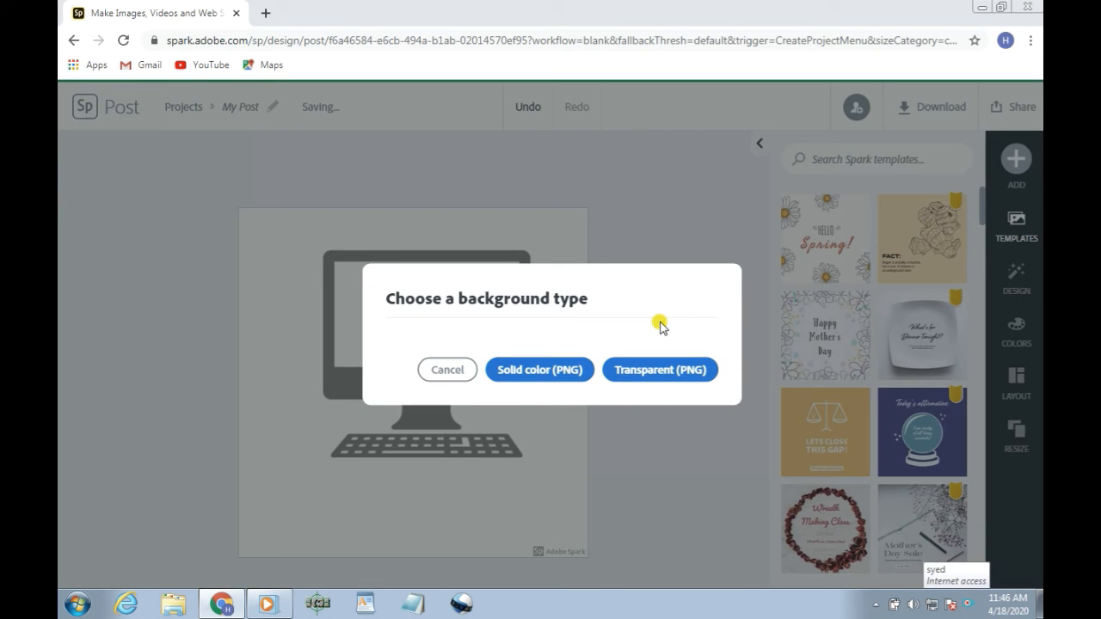
left_click(540, 372)
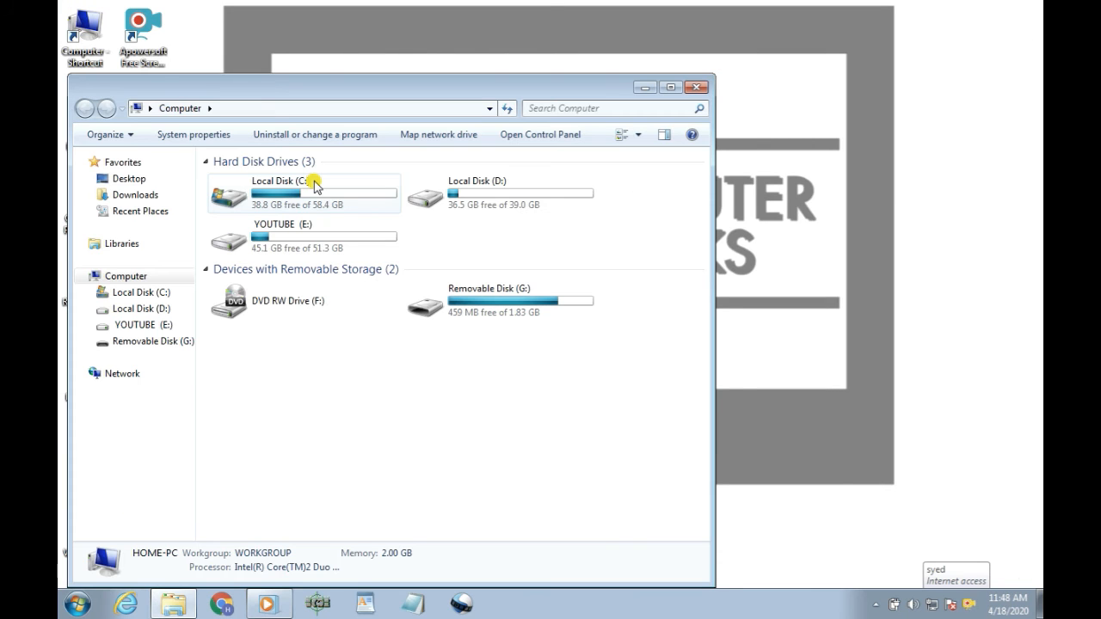
Find the My Post (2) image in the Downloads folder and open it for editing in Paint
left_click(144, 196)
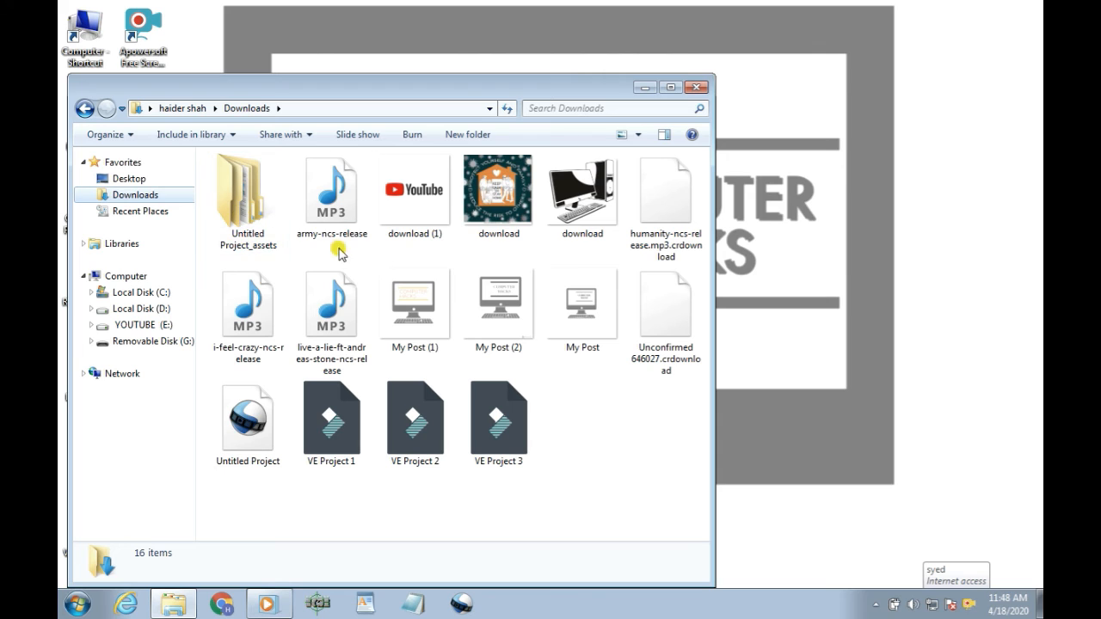
left_click(521, 309)
right_click(521, 310)
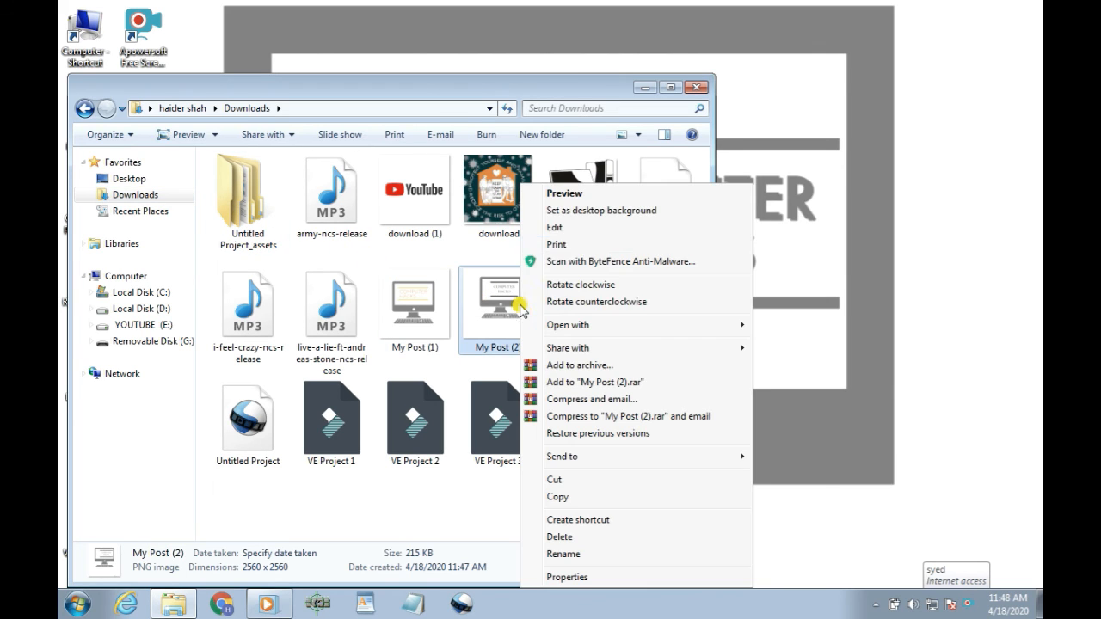
left_click(580, 228)
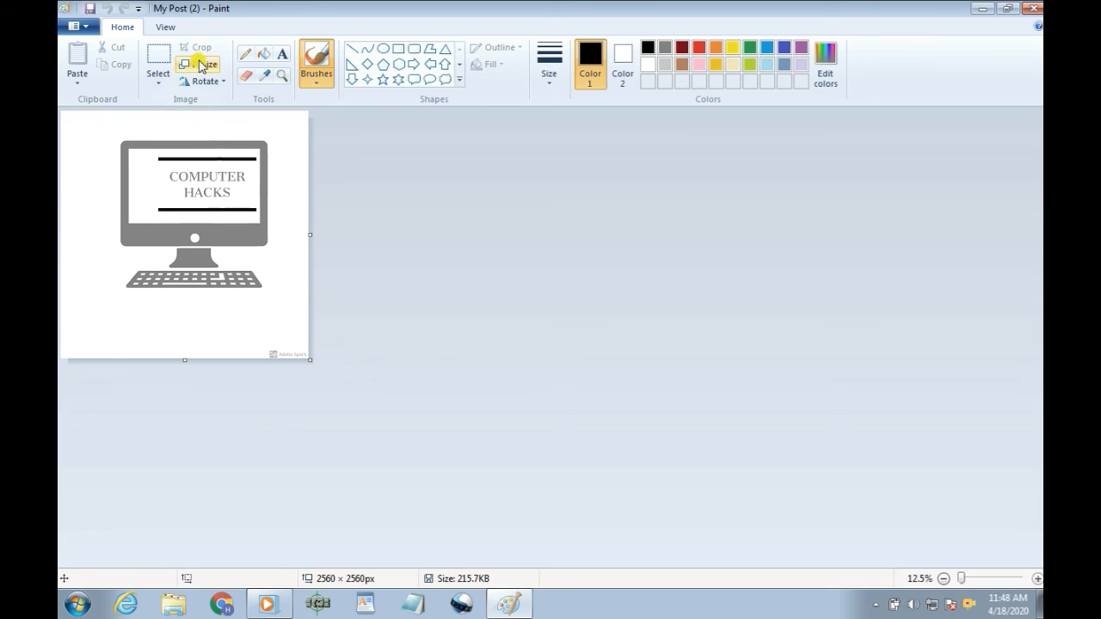
Select the Adobe Spark watermark in the image's lower corner, about 487 × 111 px, and cut it out
left_click(158, 58)
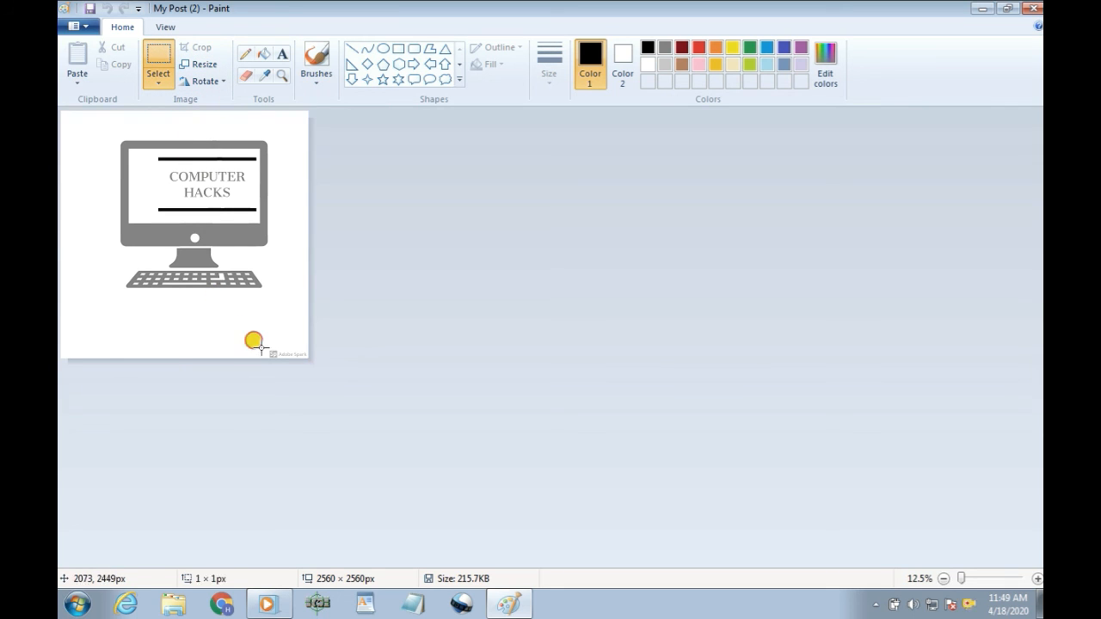
left_click_drag(262, 348, 317, 358)
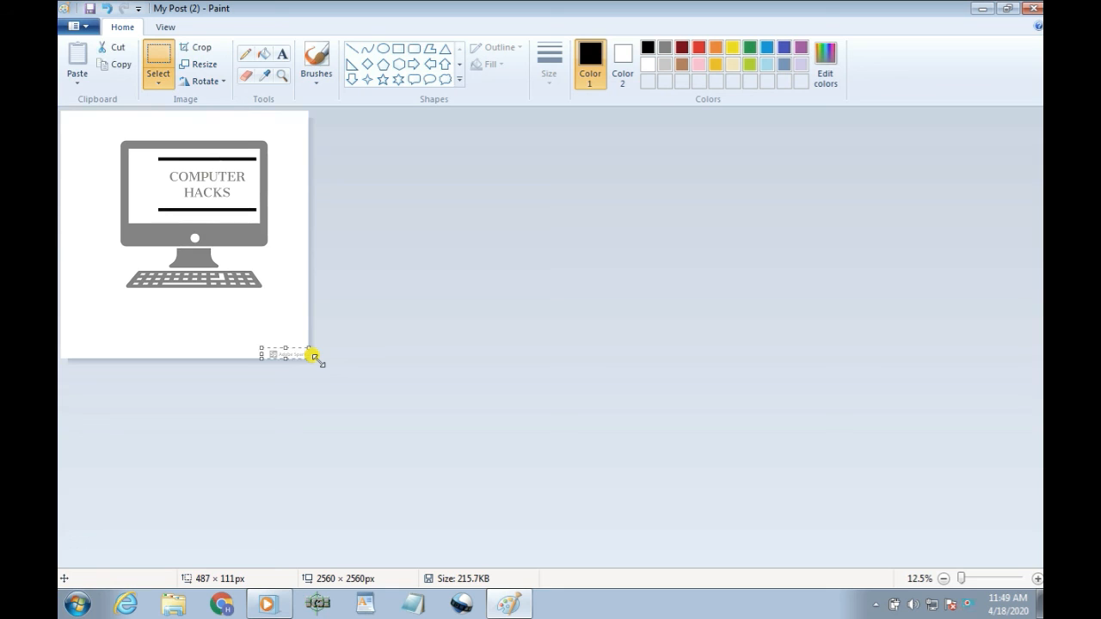
right_click(294, 352)
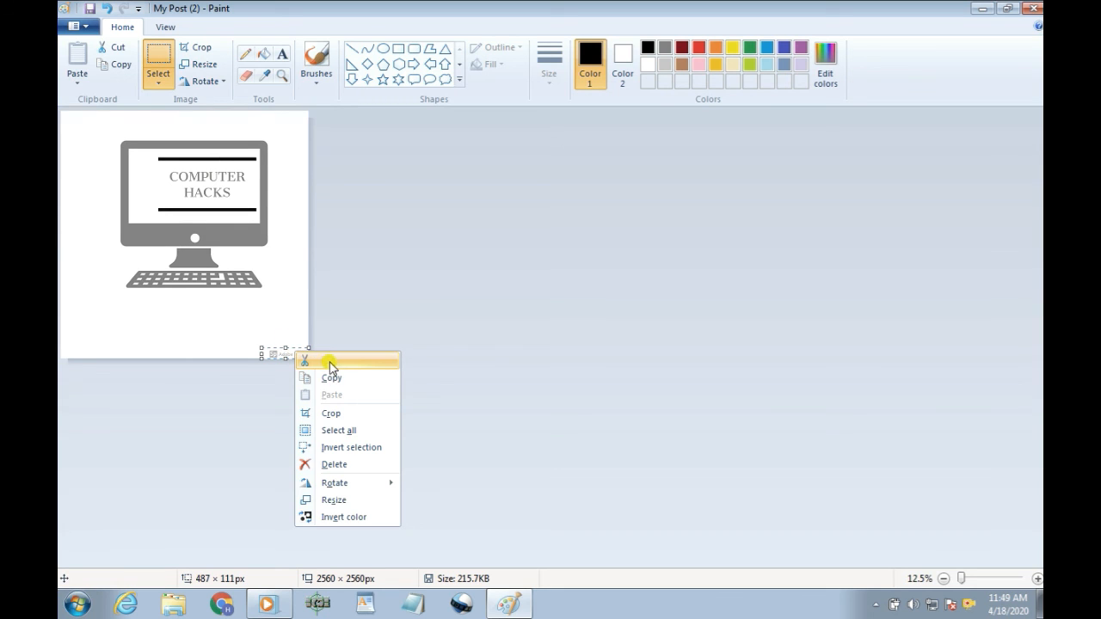
left_click(357, 361)
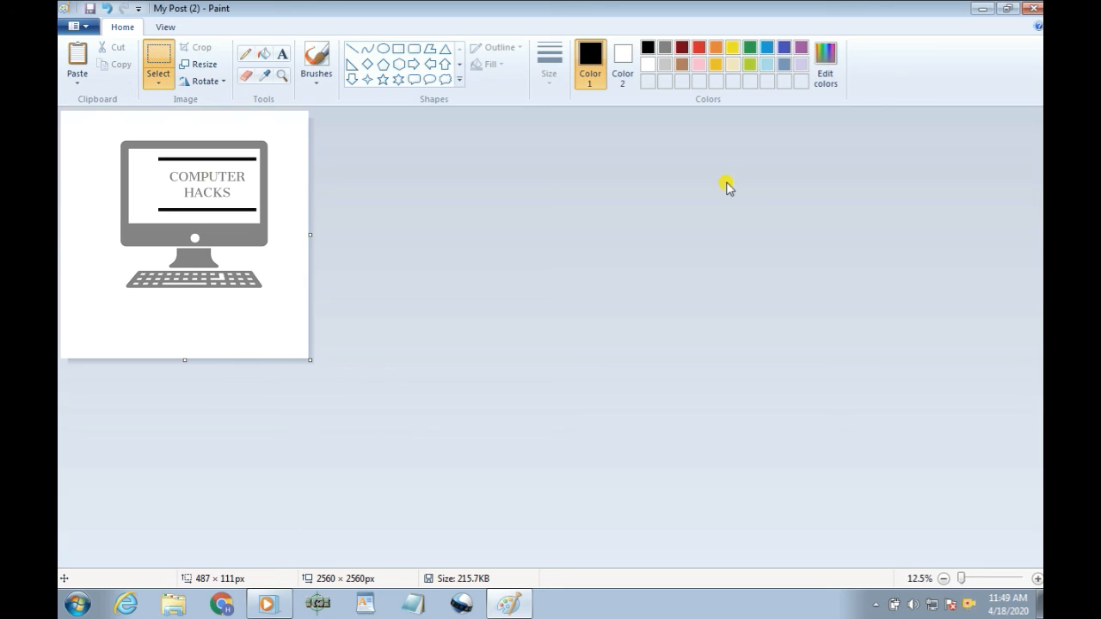
Close Paint with the changes to My Post (2).png saved and open the image in Windows Photo Viewer
left_click(1033, 7)
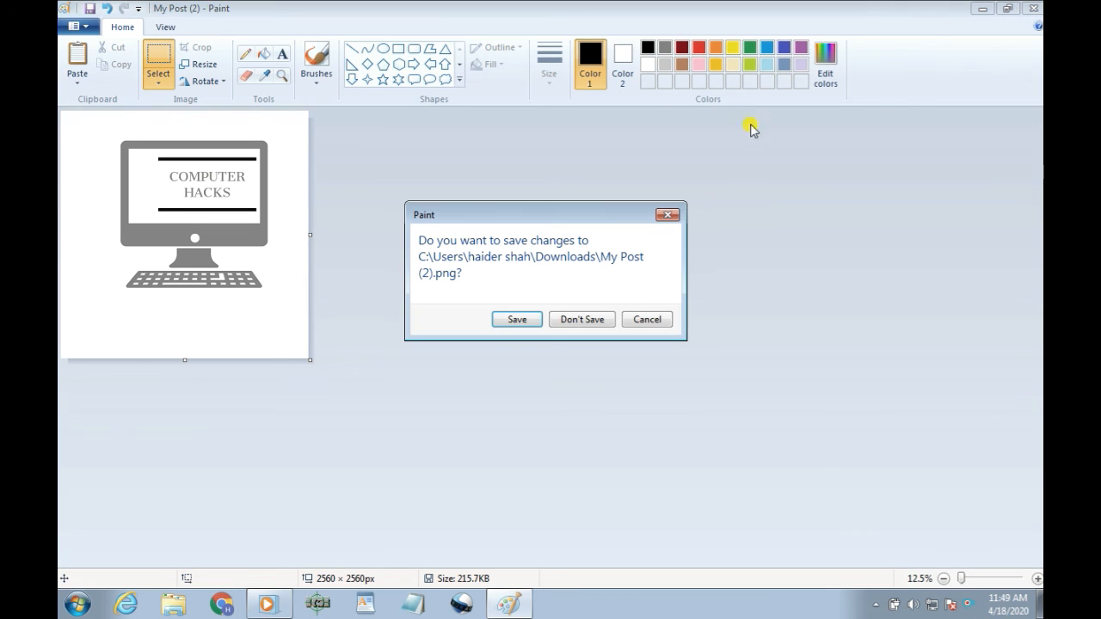
left_click(516, 320)
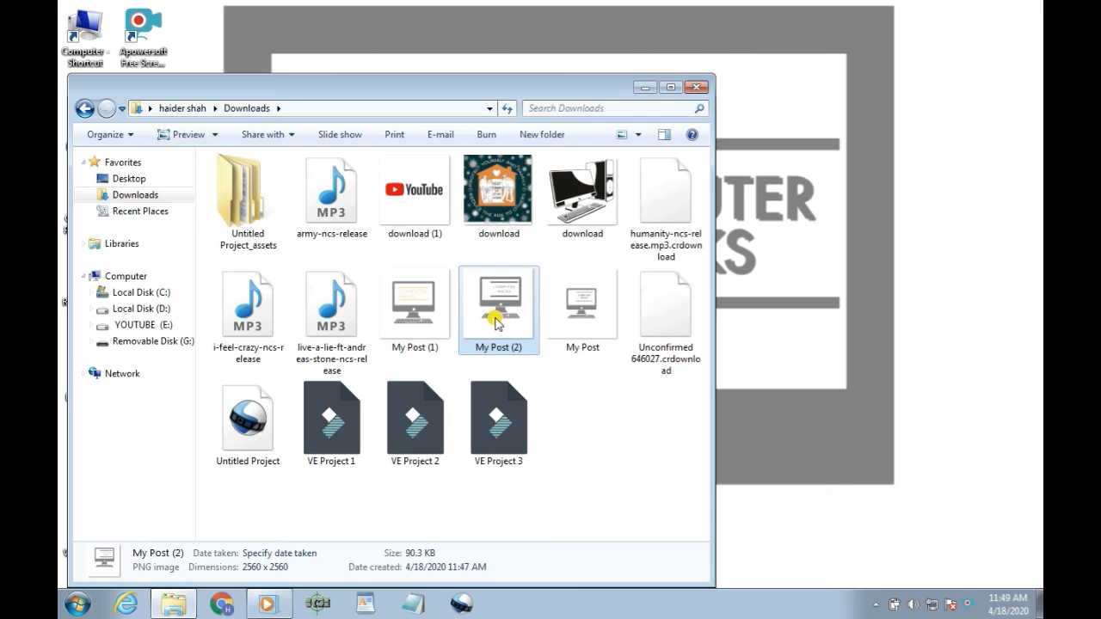
double_click(496, 320)
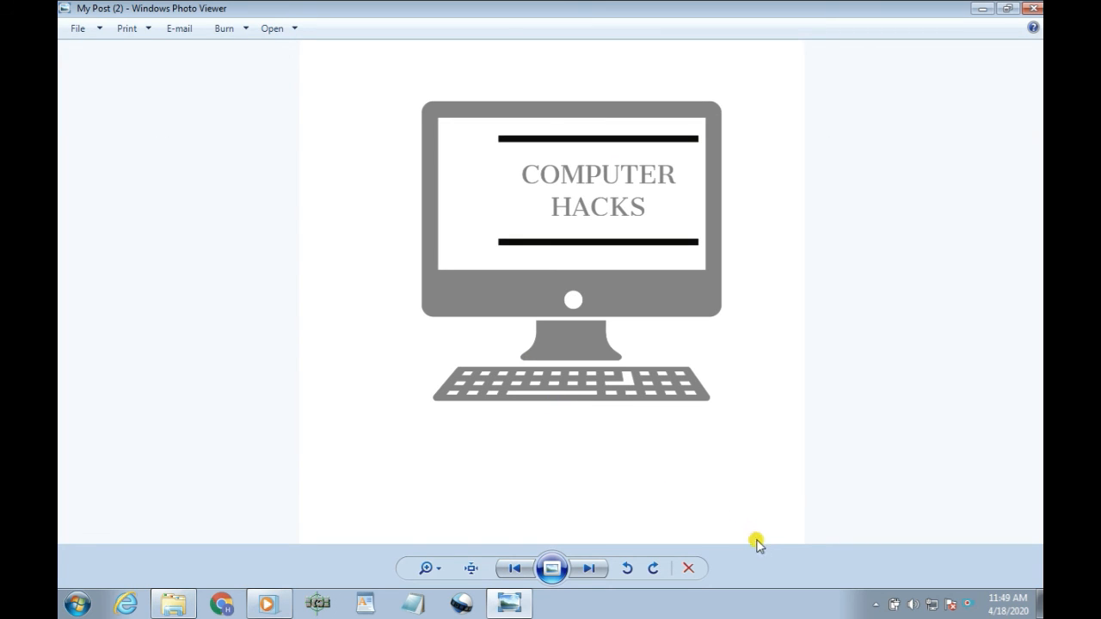